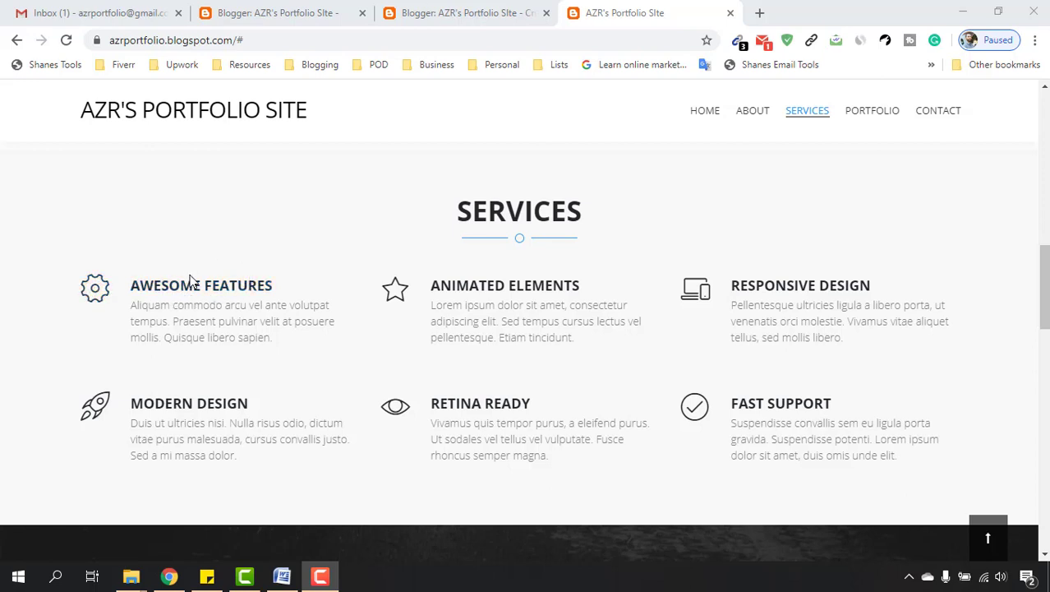
# Step: Copy the AWESOME FEATURES heading text from the live portfolio site
pyautogui.moveTo(140, 303)
pyautogui.mouseDown()
pyautogui.moveTo(256, 345)
pyautogui.moveTo(160, 306)
pyautogui.moveTo(130, 307)
pyautogui.mouseUp()
pyautogui.click(272, 337)
pyautogui.click(125, 313)
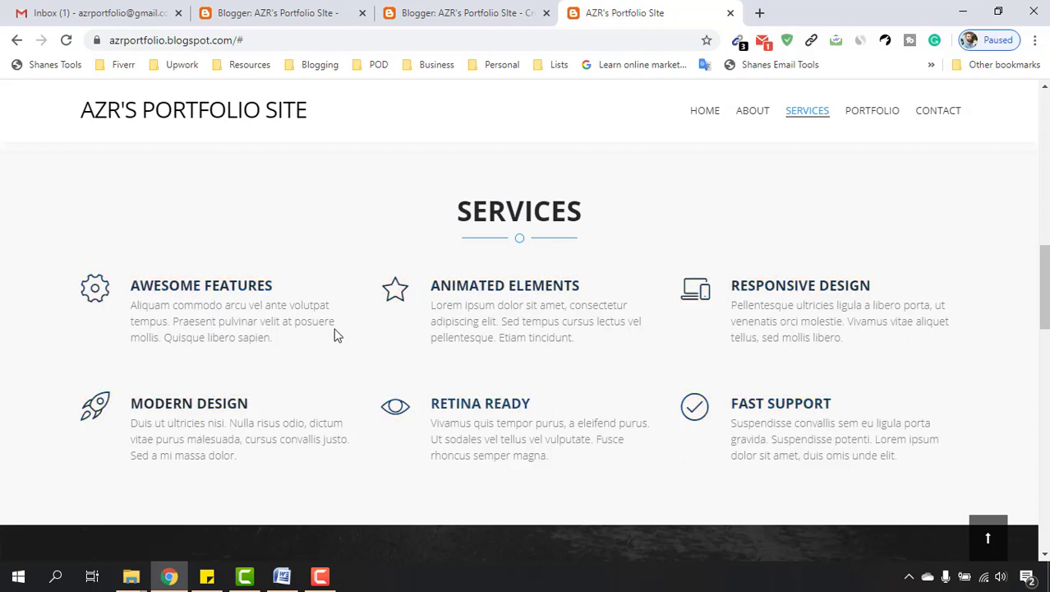
pyautogui.moveTo(277, 284); pyautogui.dragTo(129, 289)
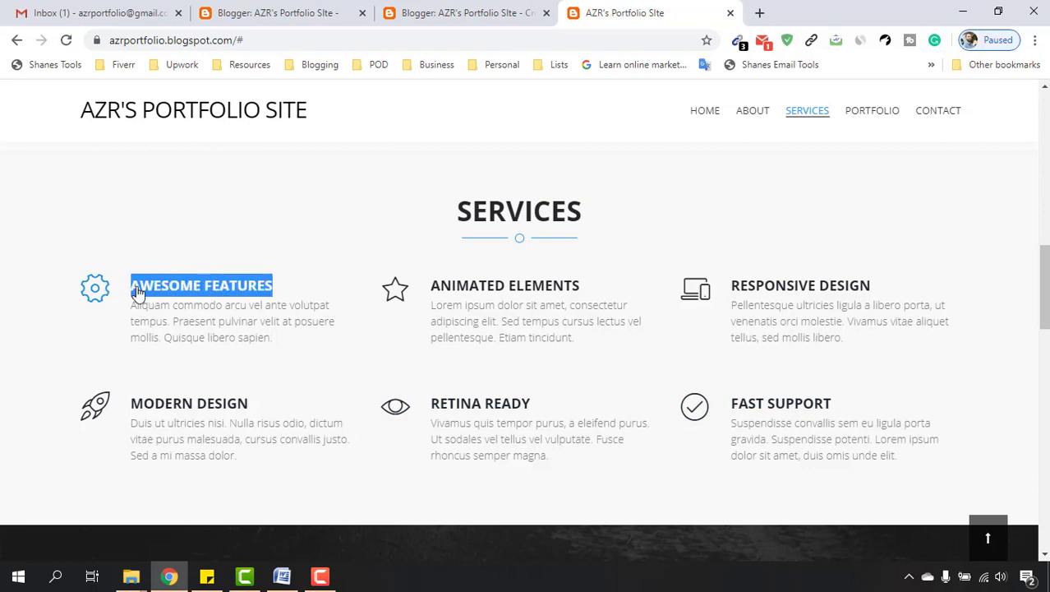
pyautogui.rightClick(141, 290)
pyautogui.click(177, 299)
# Step: Search the theme HTML for AWESOME FEATURES, replacing the old 'My Professional Skills' search term
pyautogui.click(256, 9)
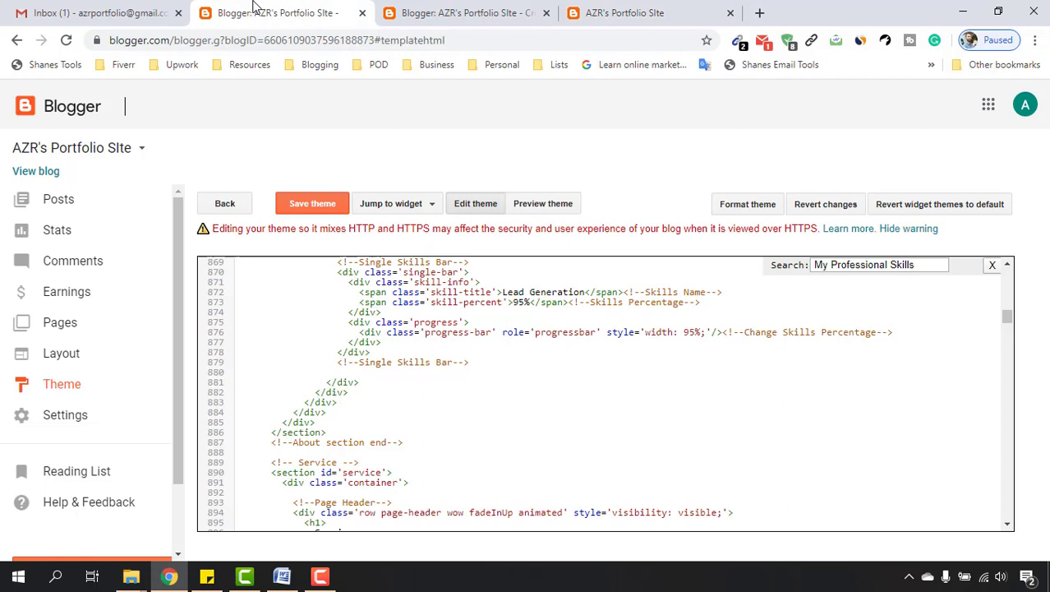
pyautogui.tripleClick(858, 265)
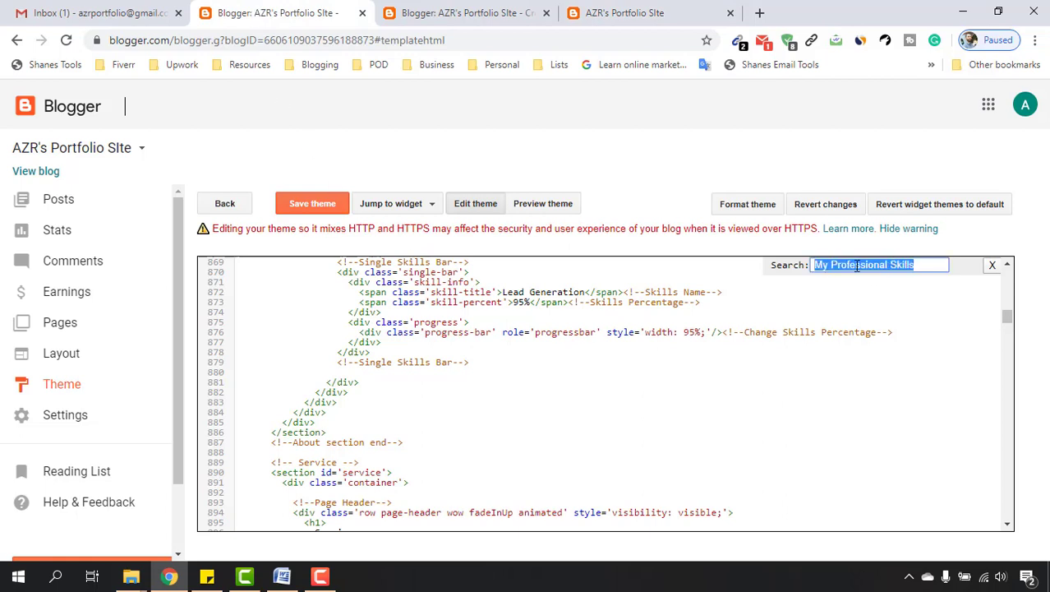
pyautogui.press('BackSpace')
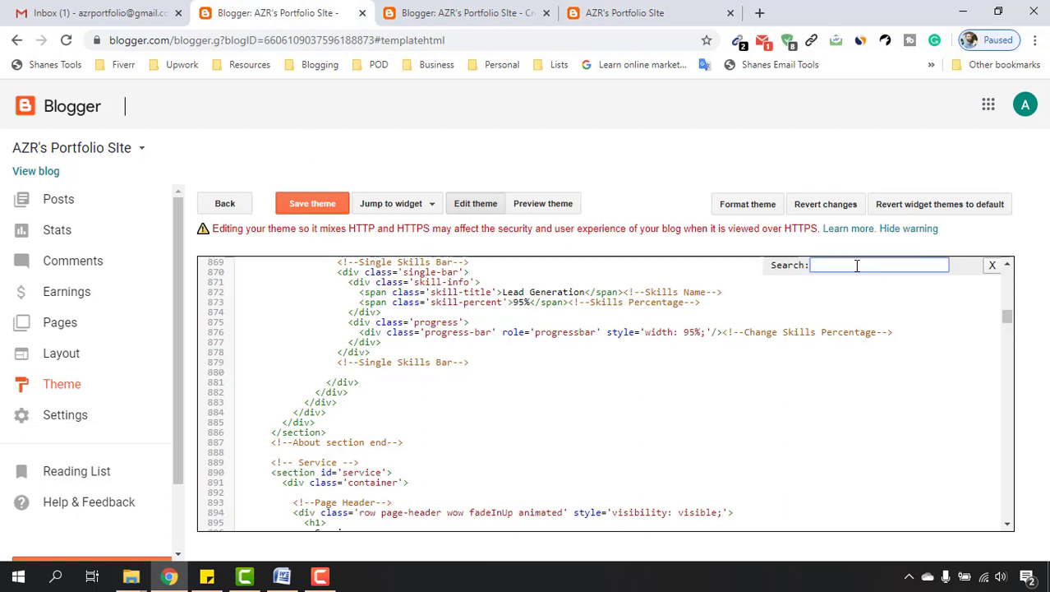
pyautogui.rightClick(857, 266)
pyautogui.click(904, 380)
pyautogui.press('Return')
pyautogui.scroll(-1, 526, 424)
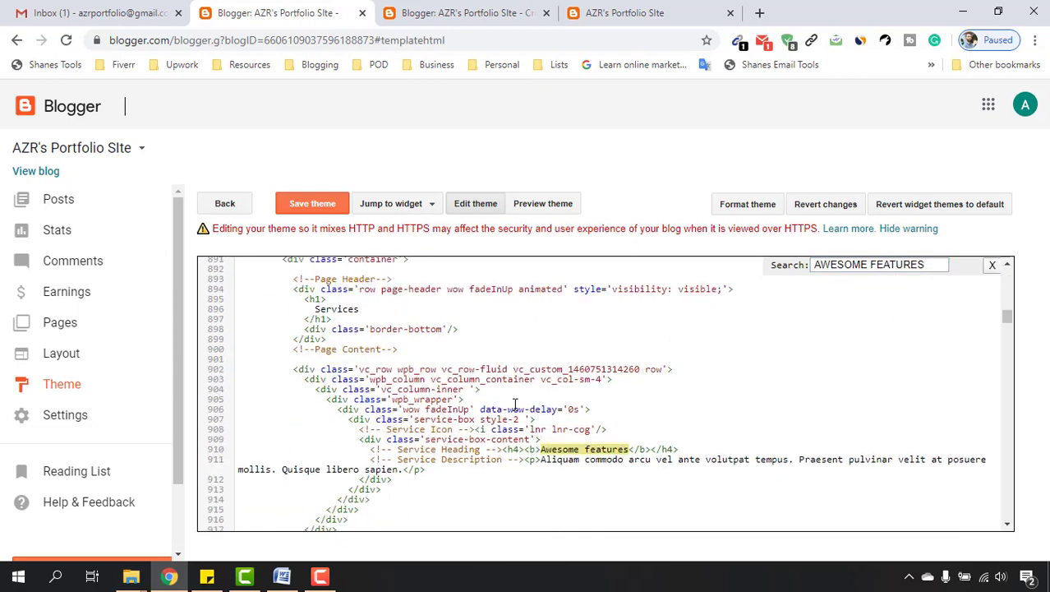
pyautogui.scroll(-1, 496, 398)
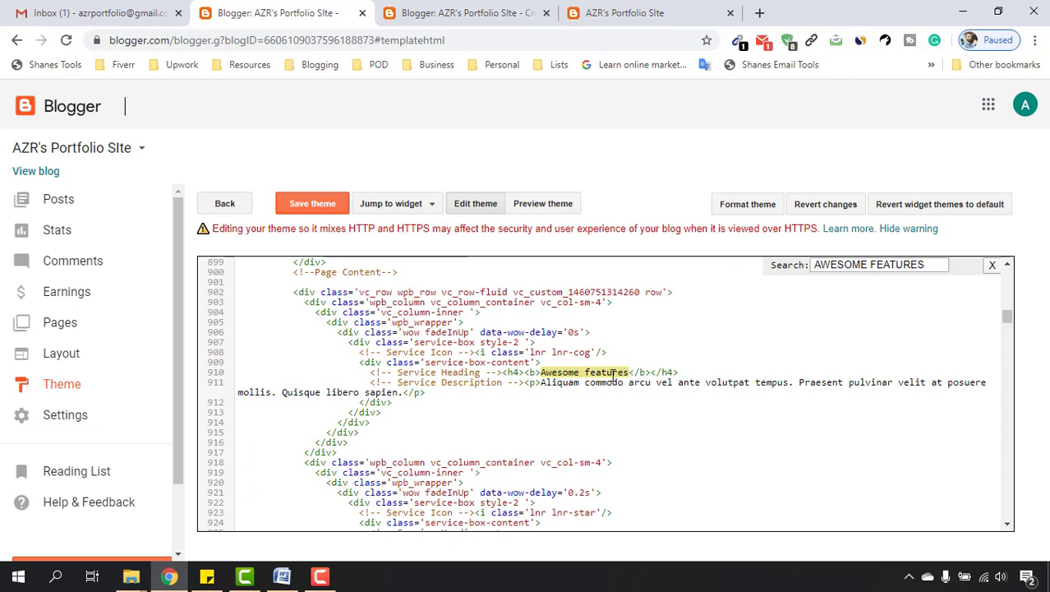
pyautogui.click(649, 12)
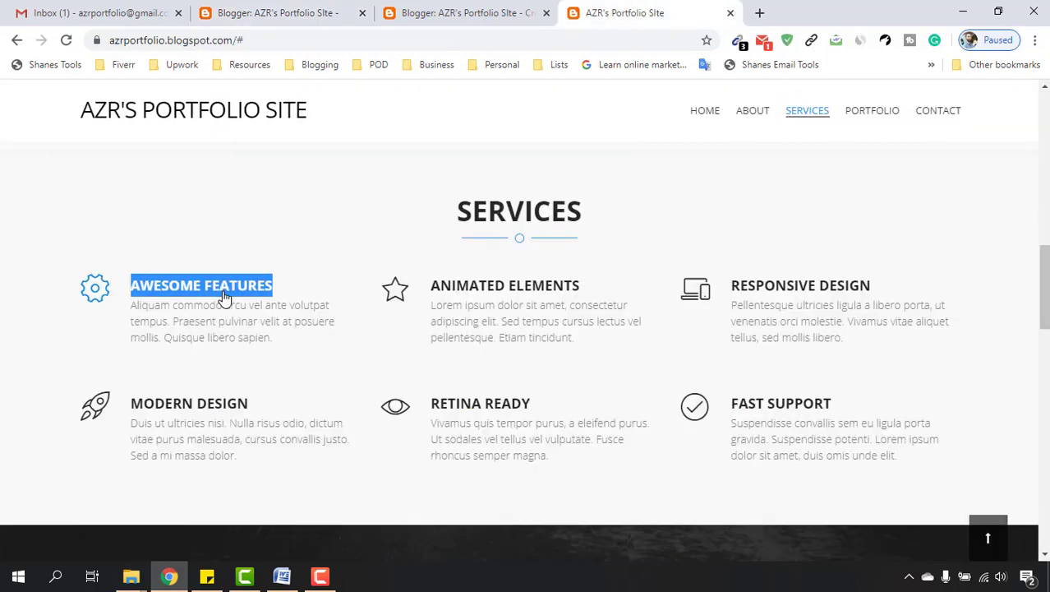
pyautogui.click(37, 309)
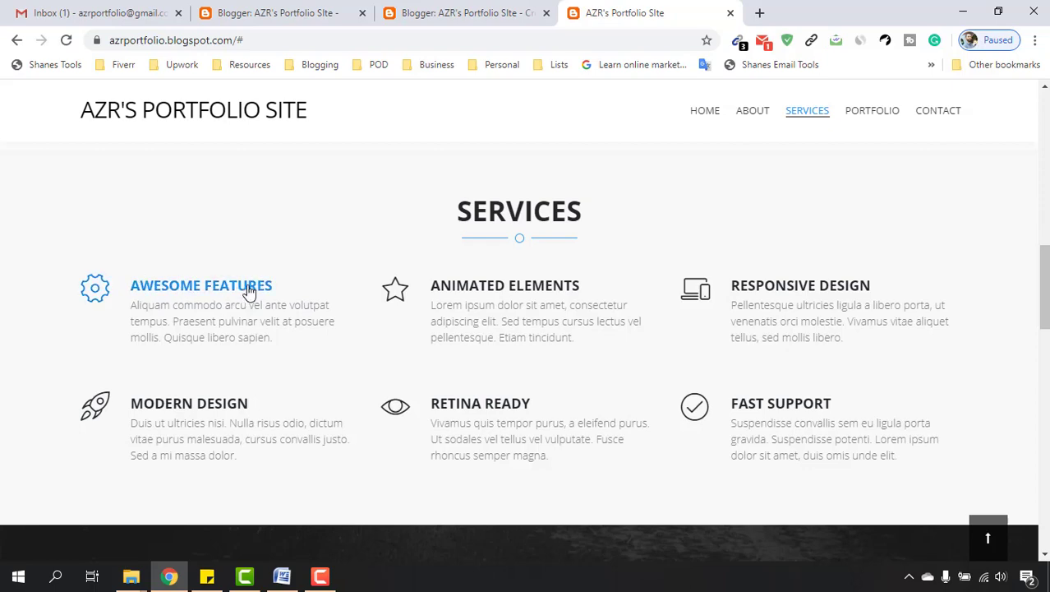
pyautogui.click(275, 12)
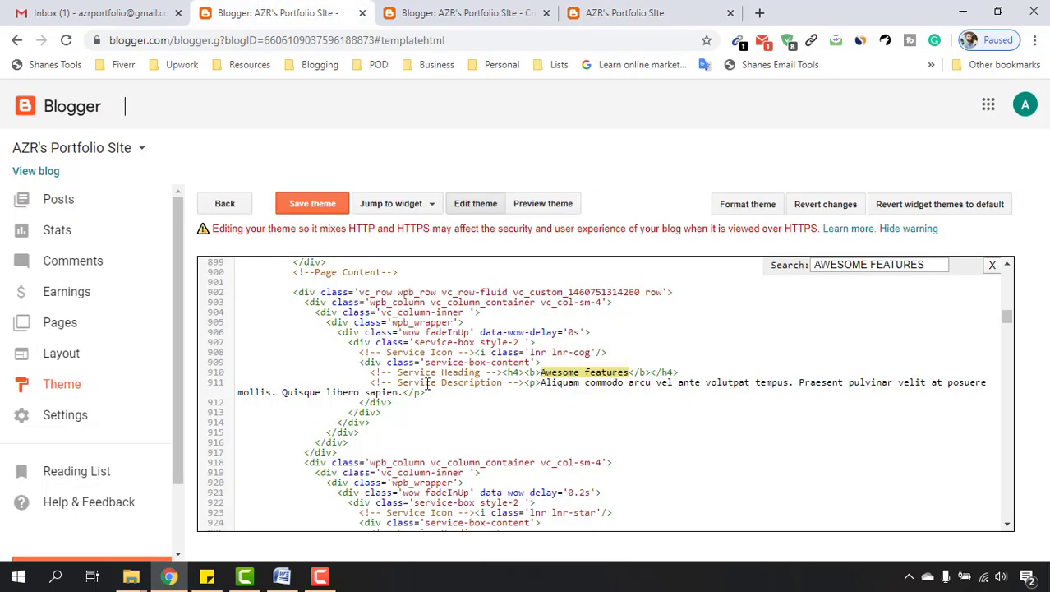
# Step: Change the h4 text 'Awesome features' to 'Marketing Services' and select the old description paragraph
pyautogui.click(549, 372)
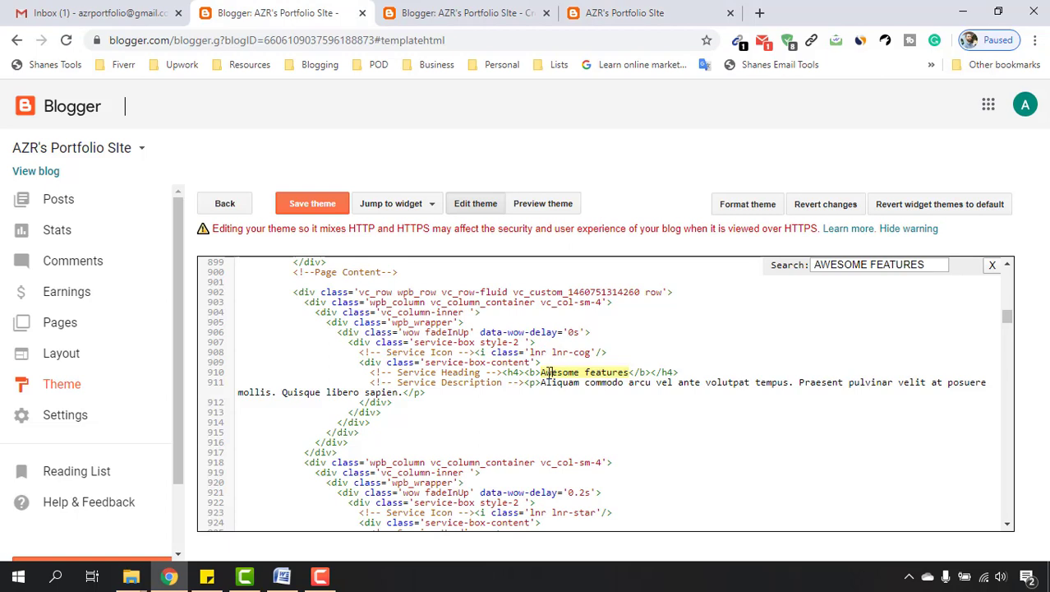
pyautogui.moveTo(542, 373); pyautogui.dragTo(631, 371)
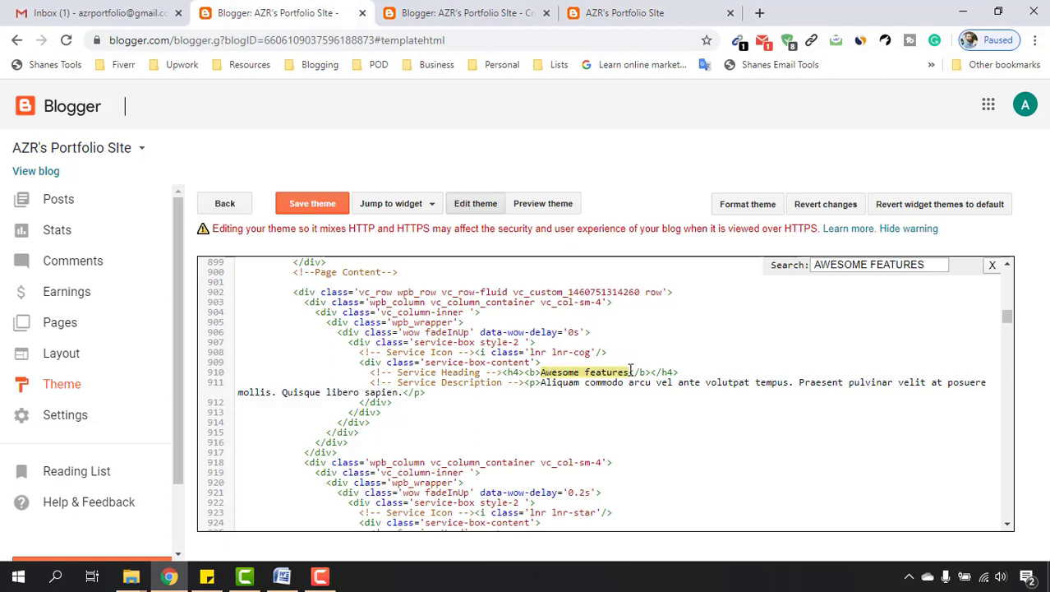
pyautogui.write('Marke')
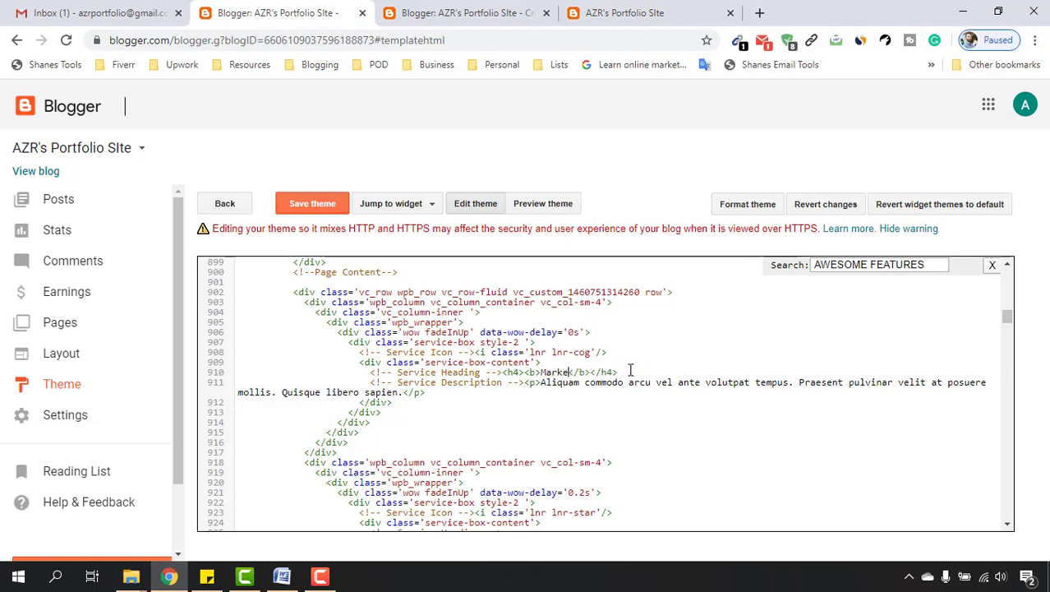
pyautogui.write('ting Serv')
pyautogui.write('ices')
pyautogui.moveTo(541, 383); pyautogui.dragTo(401, 393)
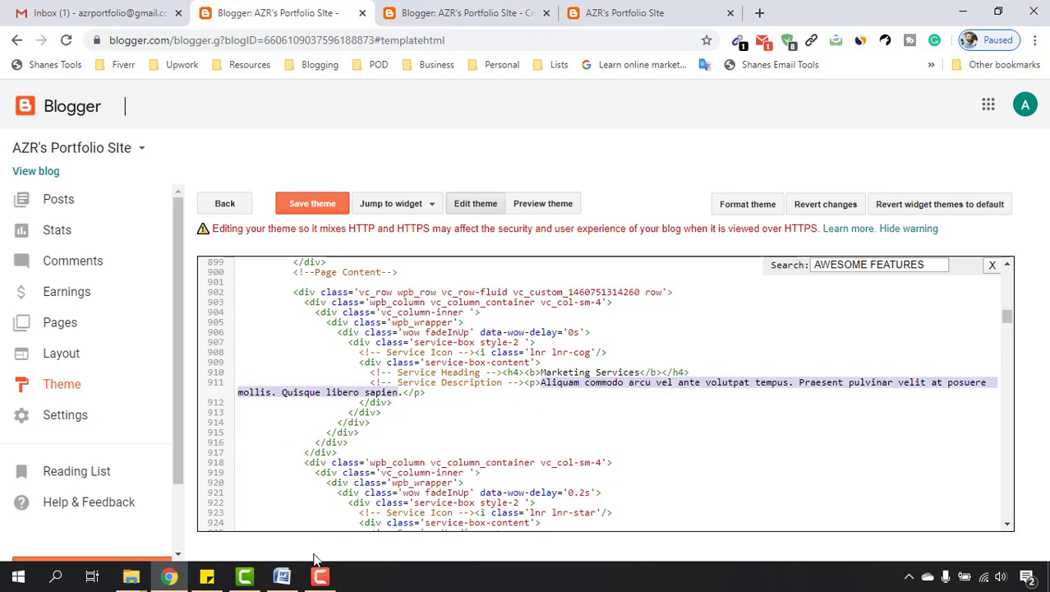
# Step: Copy the 'To ensure business growth' paragraph from the Word bio, then minimize Word
pyautogui.click(282, 576)
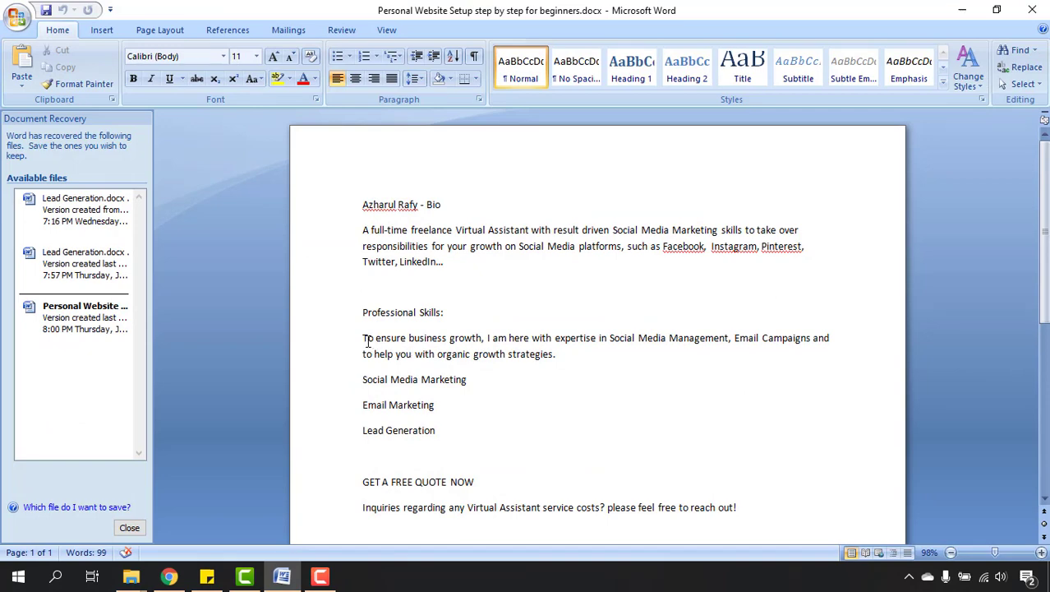
pyautogui.moveTo(364, 338); pyautogui.dragTo(557, 355)
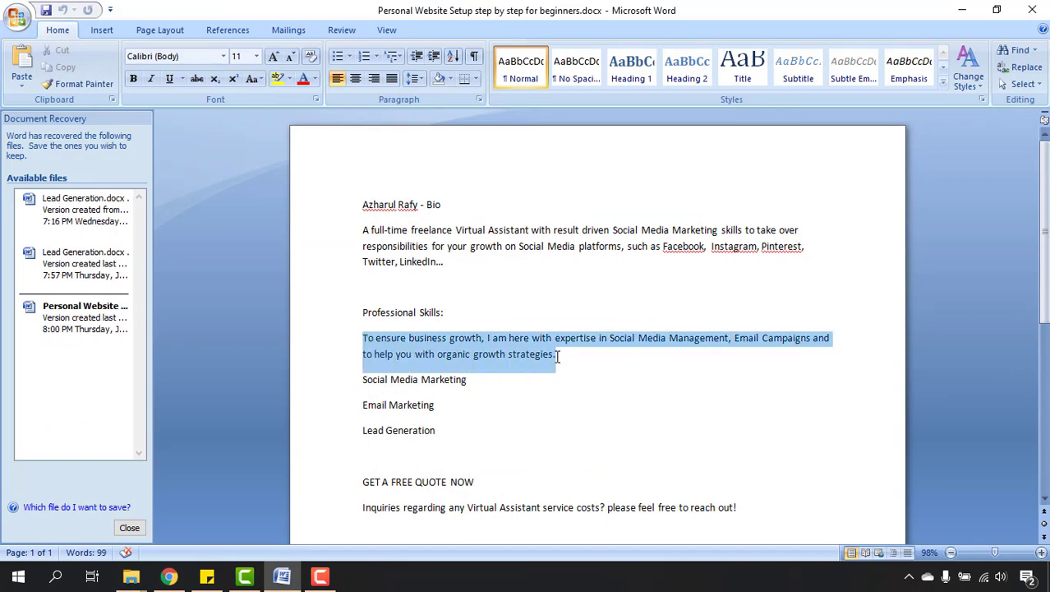
pyautogui.rightClick(557, 355)
pyautogui.click(575, 164)
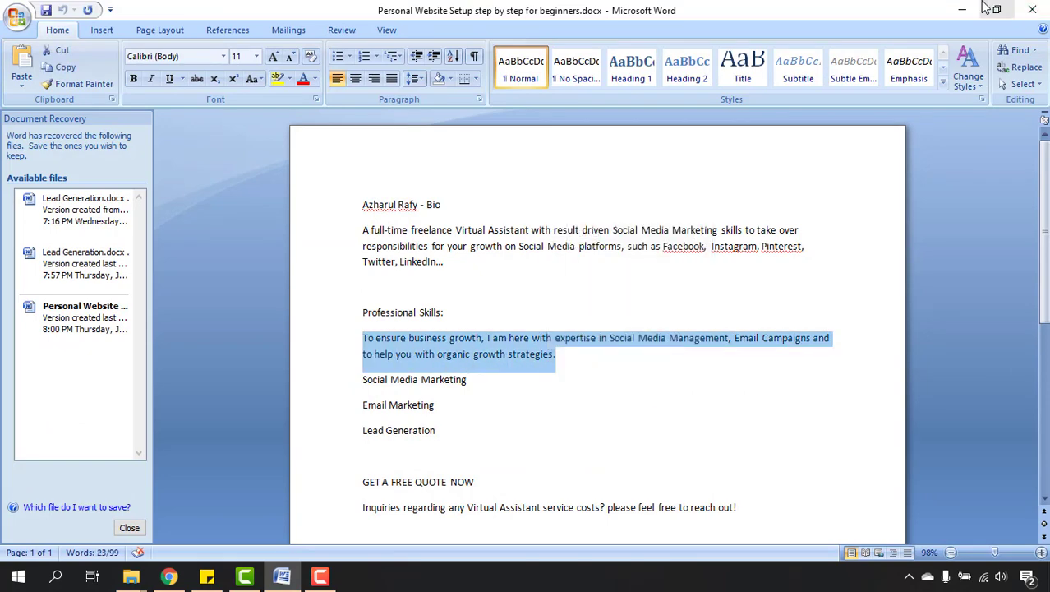
pyautogui.click(996, 9)
pyautogui.press('super+Up')
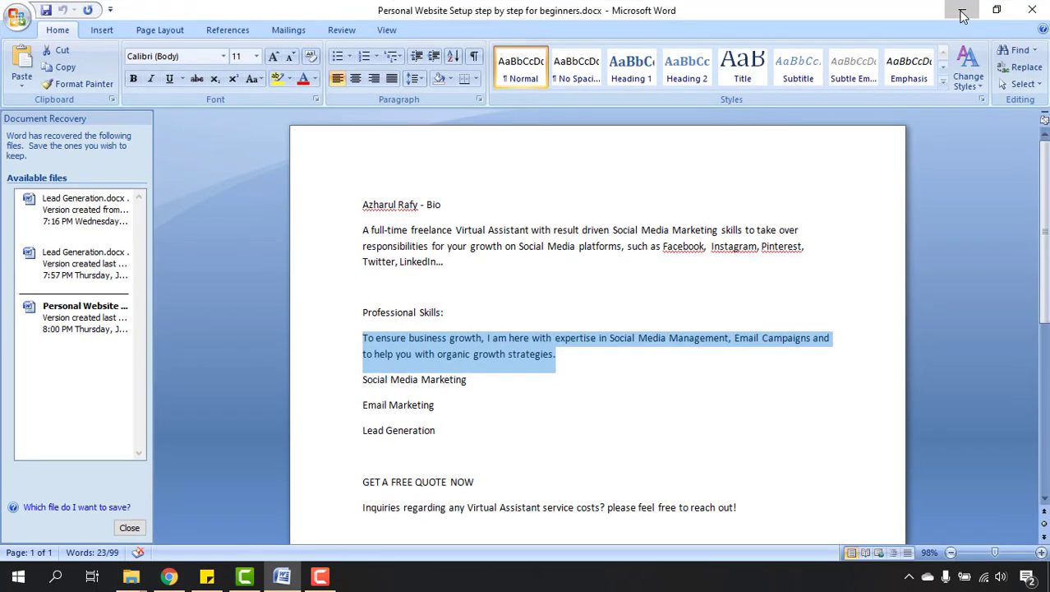
pyautogui.click(963, 12)
# Step: Paste the business-growth text over the Lorem description, save the theme, and reload the portfolio
pyautogui.rightClick(544, 383)
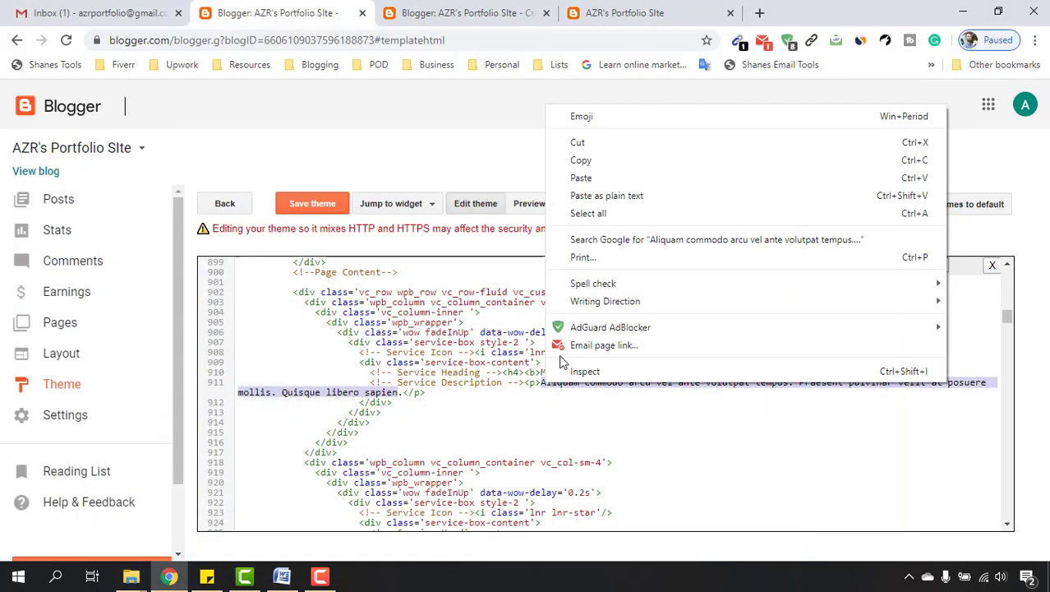
pyautogui.click(575, 176)
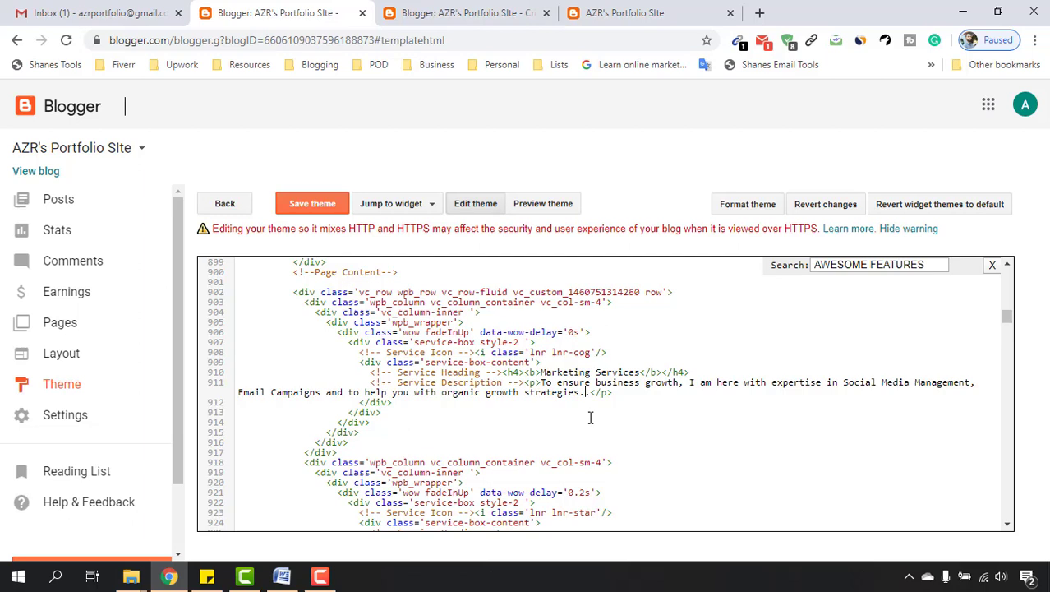
pyautogui.click(305, 212)
pyautogui.click(616, 13)
pyautogui.click(66, 40)
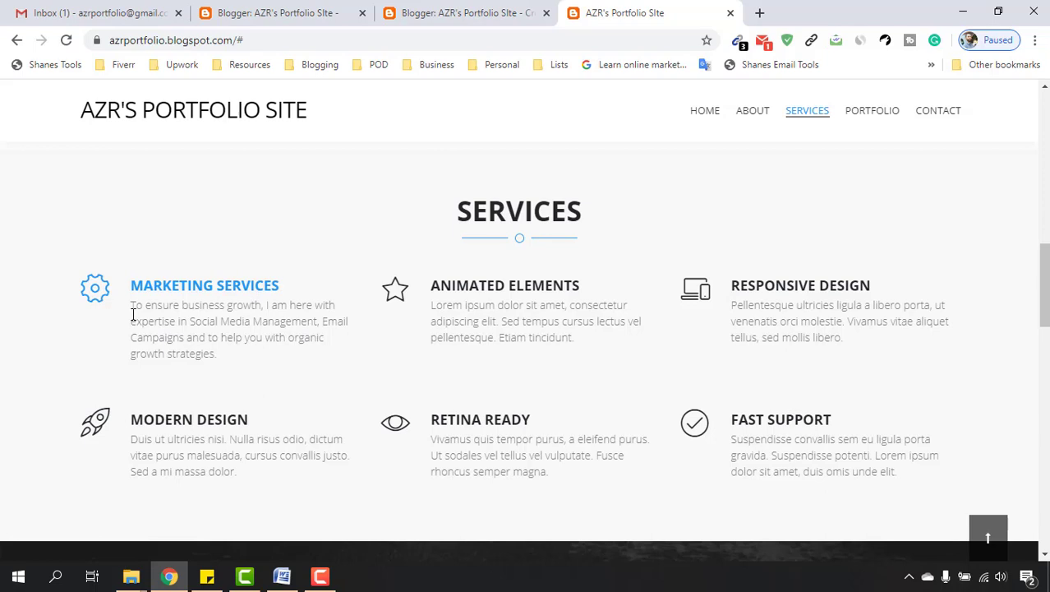
# Step: Highlight and deselect the new Marketing Services description on the live site to check it
pyautogui.moveTo(134, 306); pyautogui.dragTo(218, 360)
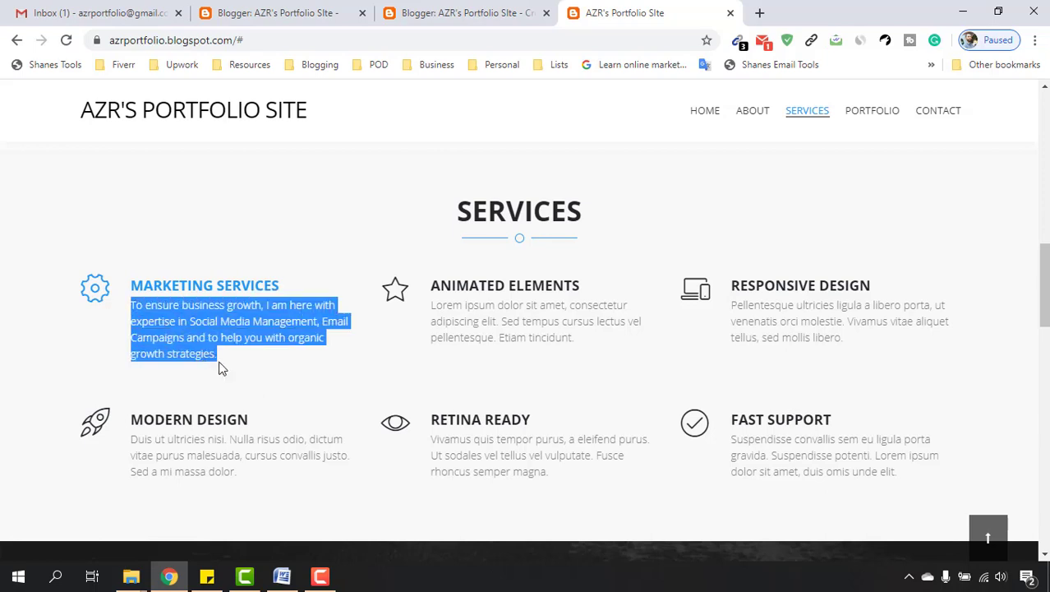
pyautogui.click(4, 372)
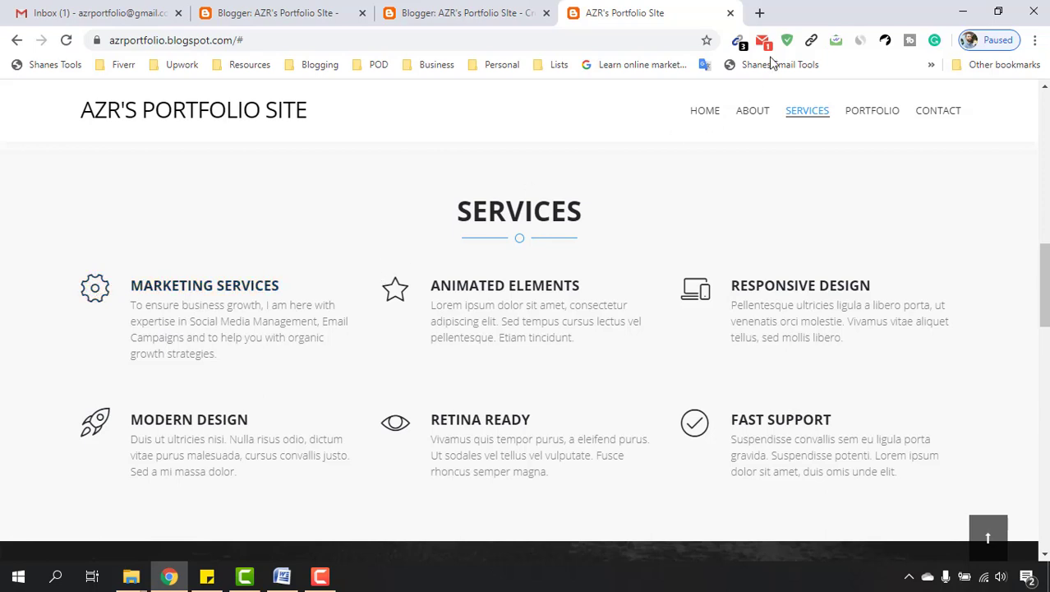
# Step: Search for 'fontawesome' from a new Chrome tab
pyautogui.click(761, 14)
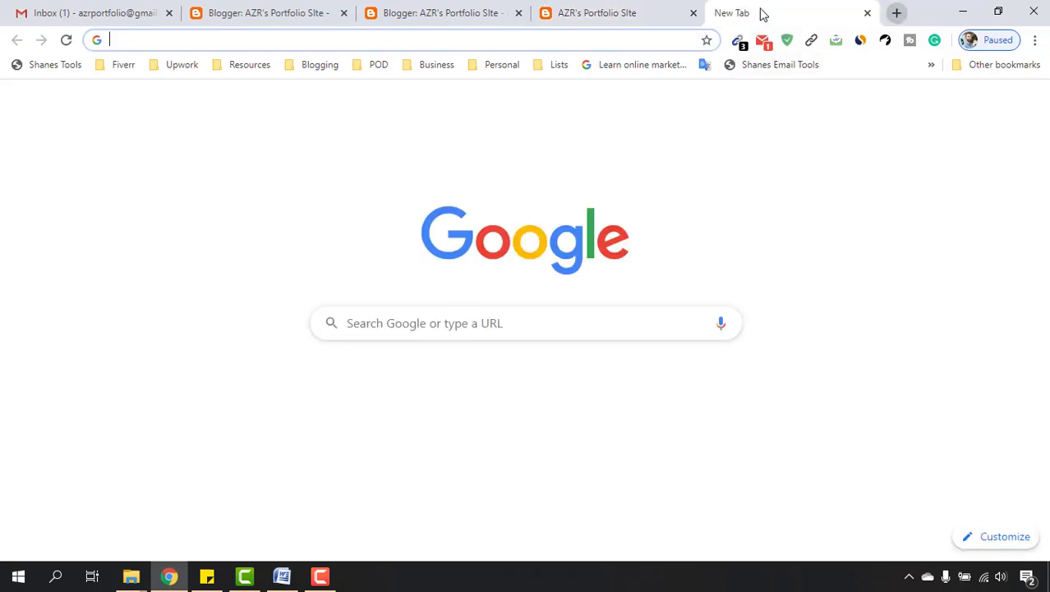
pyautogui.write('fo')
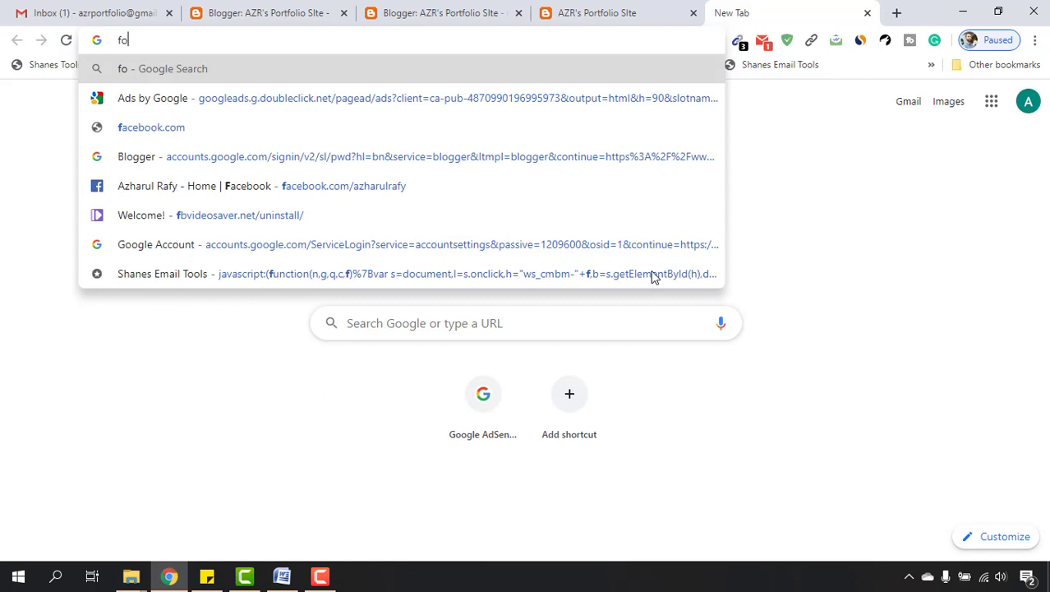
pyautogui.write('ntaweso')
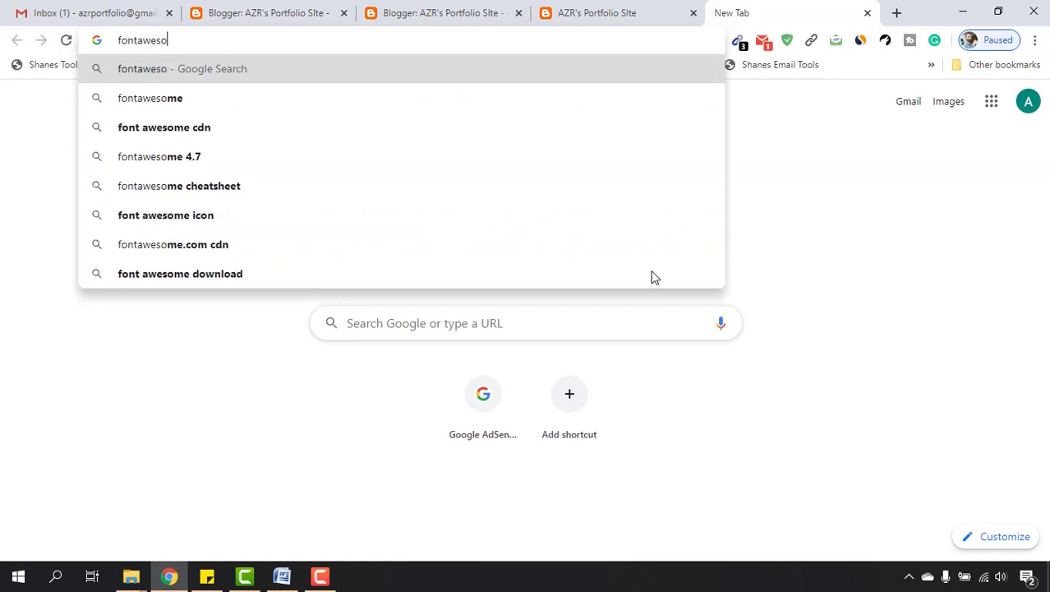
pyautogui.write('me')
pyautogui.press('Return')
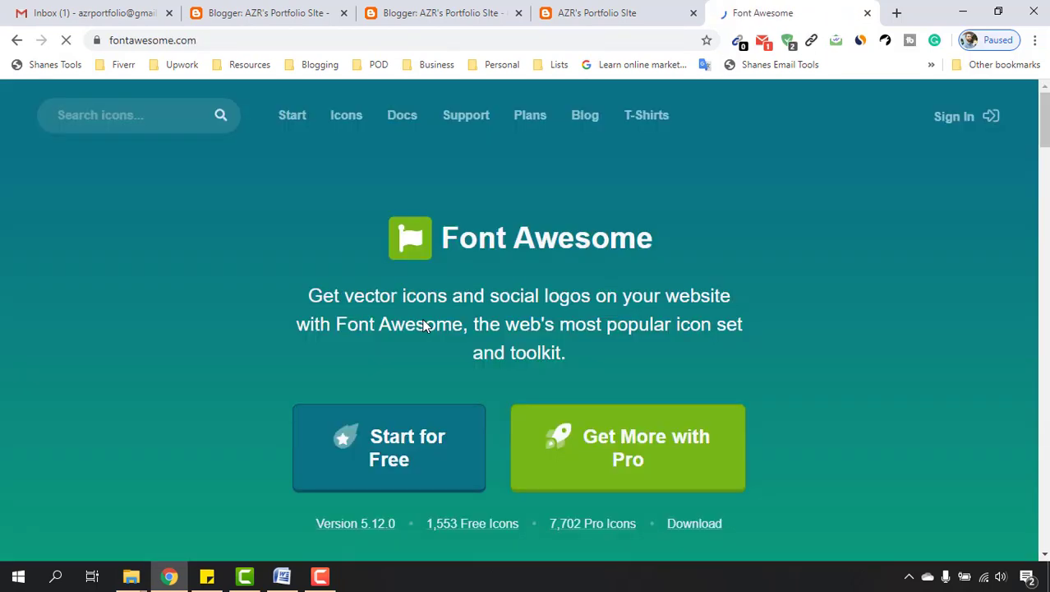
# Step: Search Font Awesome for 'laptop' and copy the solid laptop icon's HTML snippet
pyautogui.click(120, 119)
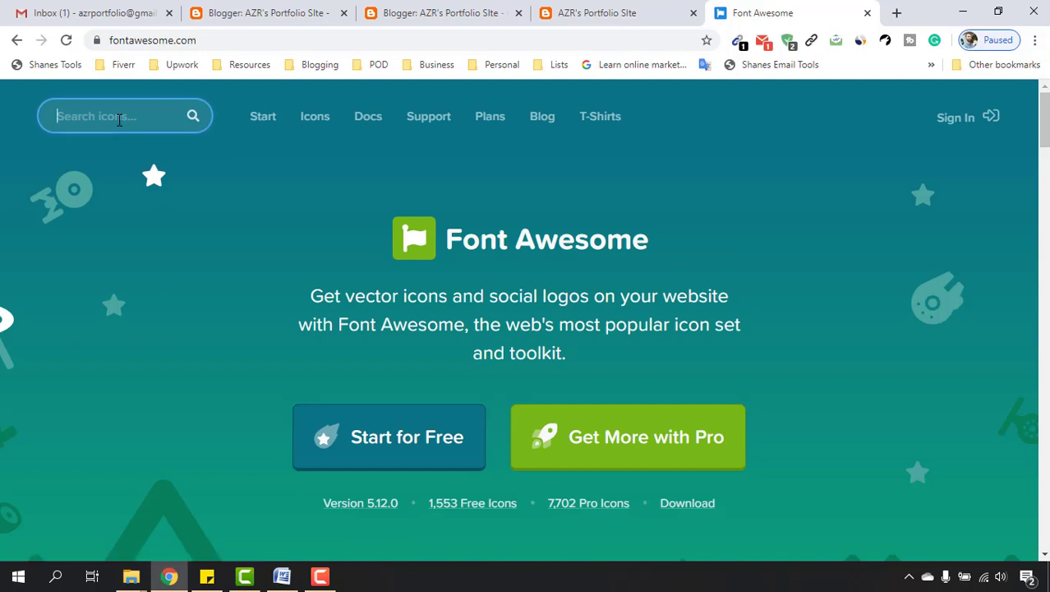
pyautogui.write('laptop')
pyautogui.press('Return')
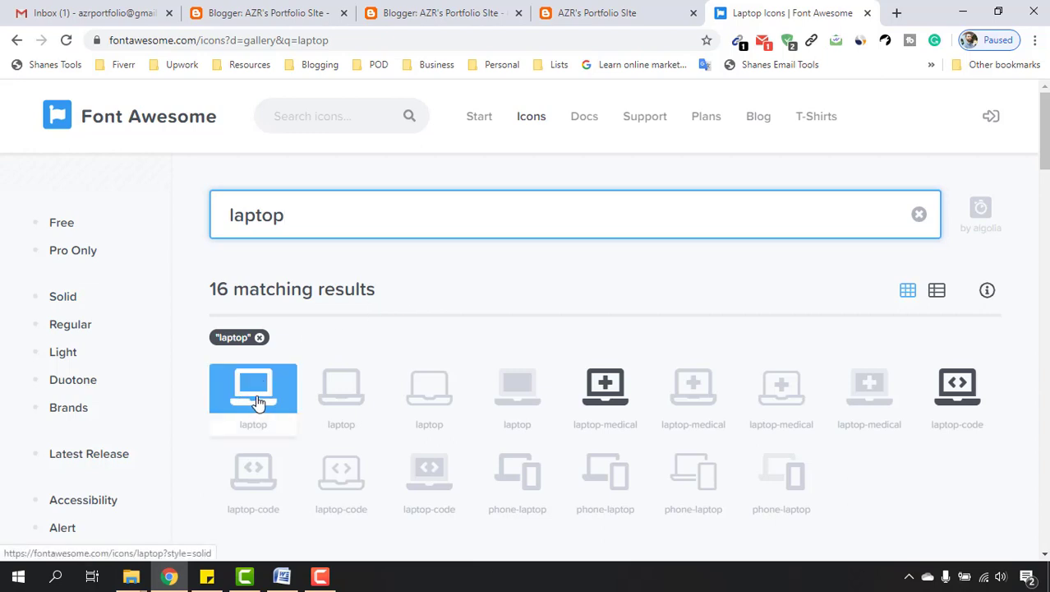
pyautogui.click(257, 401)
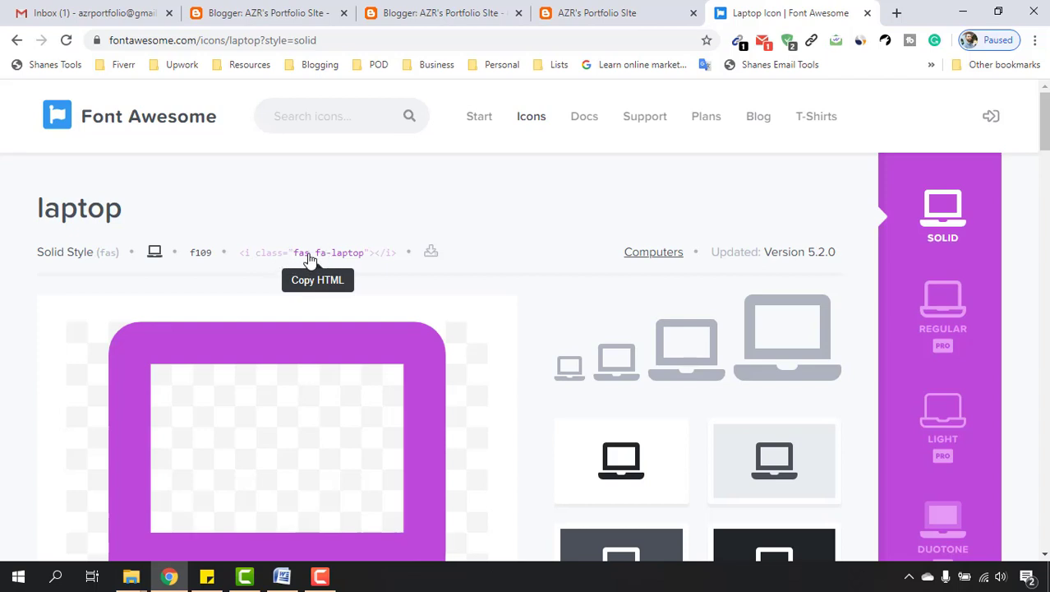
pyautogui.click(306, 255)
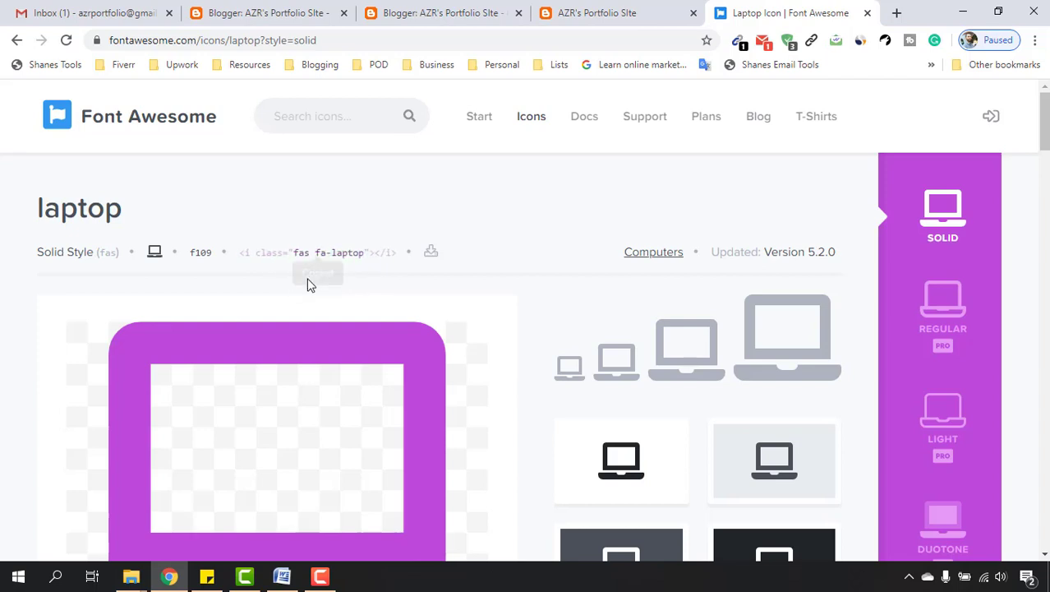
pyautogui.click(244, 7)
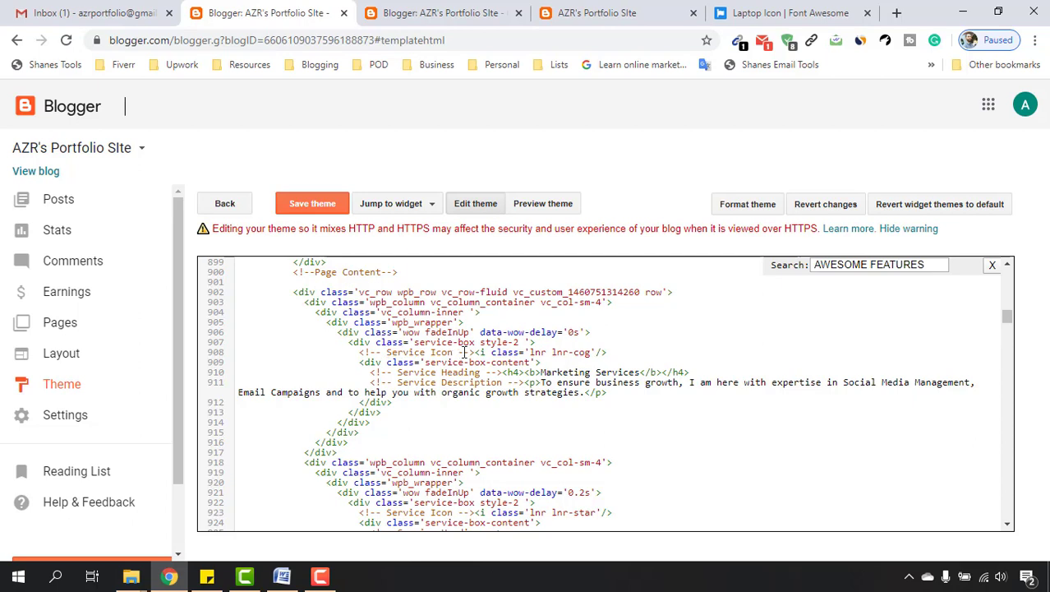
# Step: Replace the lnr-cog gear tag with the laptop tag as 'fa fa-laptop', save, and reload
pyautogui.moveTo(476, 353); pyautogui.dragTo(610, 353)
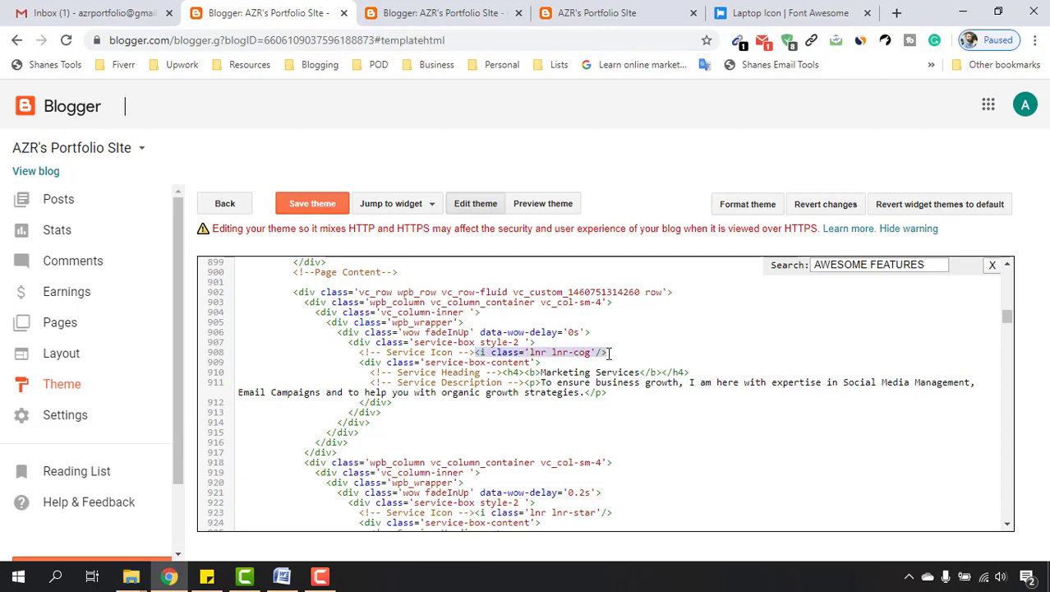
pyautogui.hotkey('ctrl', 'v')
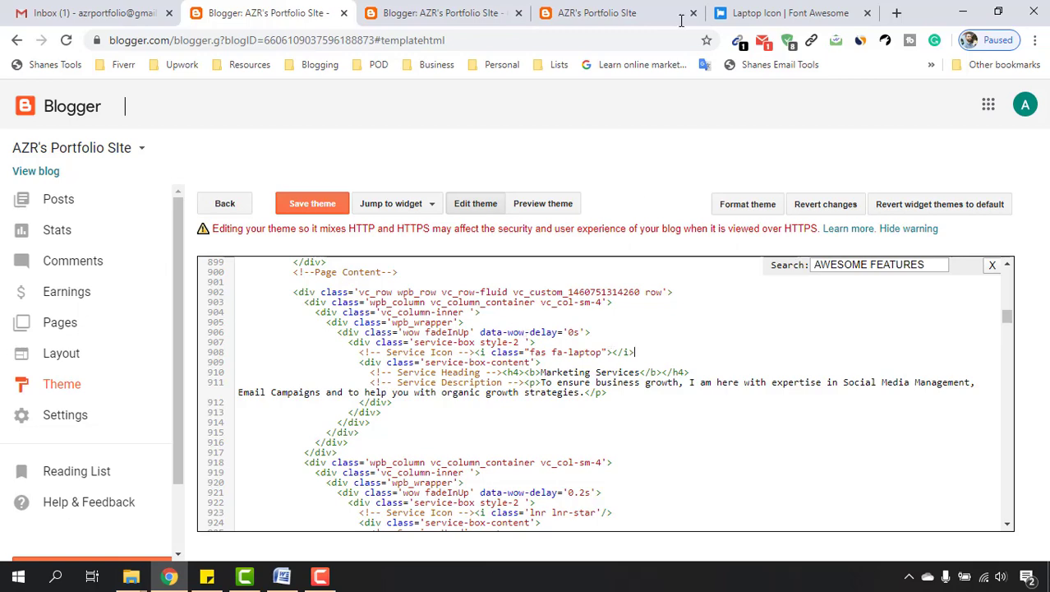
pyautogui.click(723, 17)
pyautogui.click(263, 12)
pyautogui.press('BackSpace')
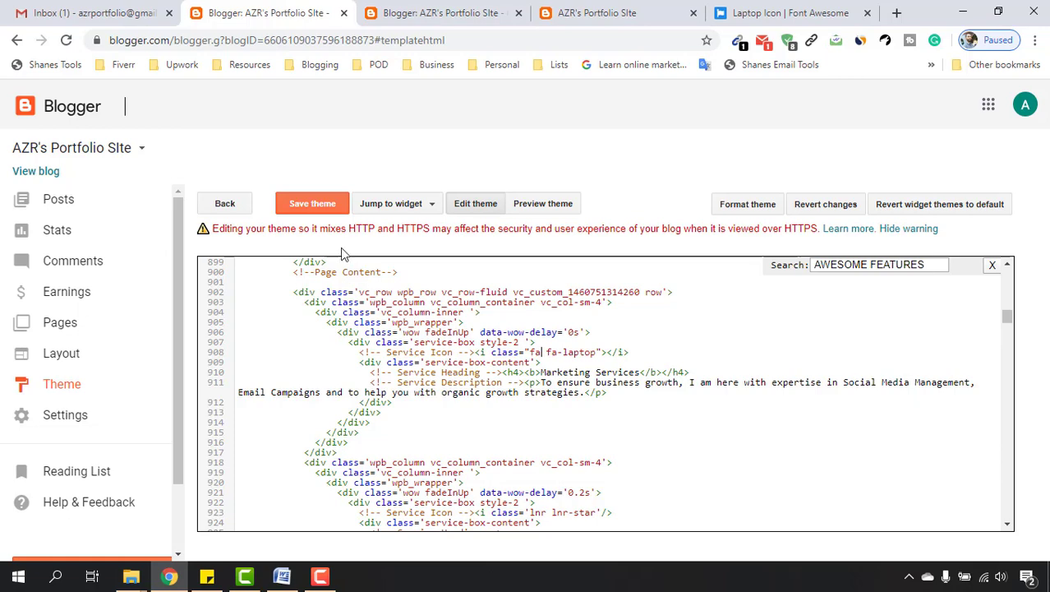
pyautogui.click(318, 208)
pyautogui.click(575, 14)
pyautogui.click(63, 42)
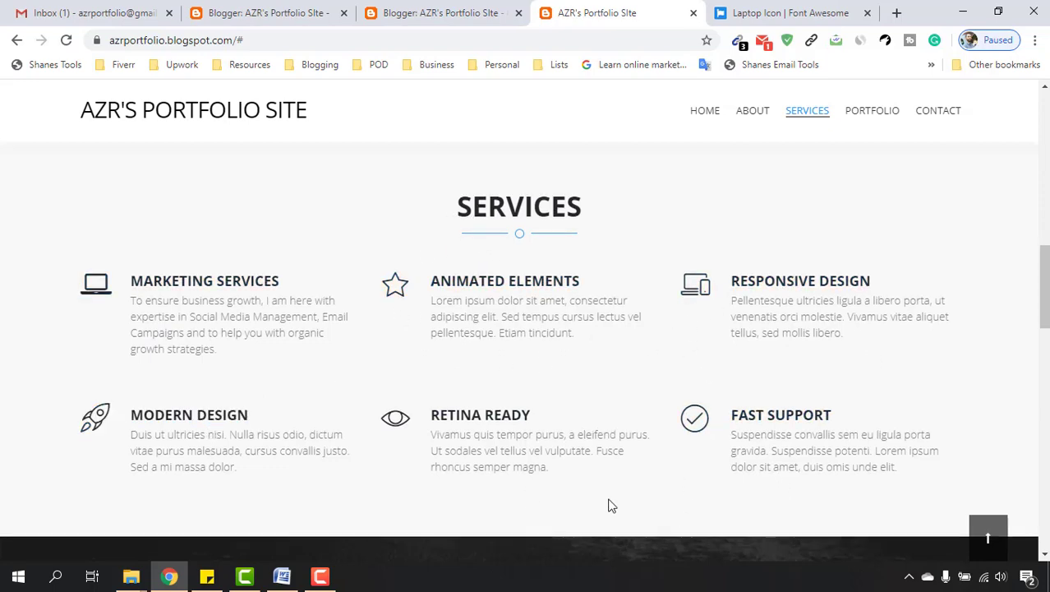
# Step: Scroll below the services to the stats counters showing 310 projects and 15 awards
pyautogui.scroll(-3, 610, 501)
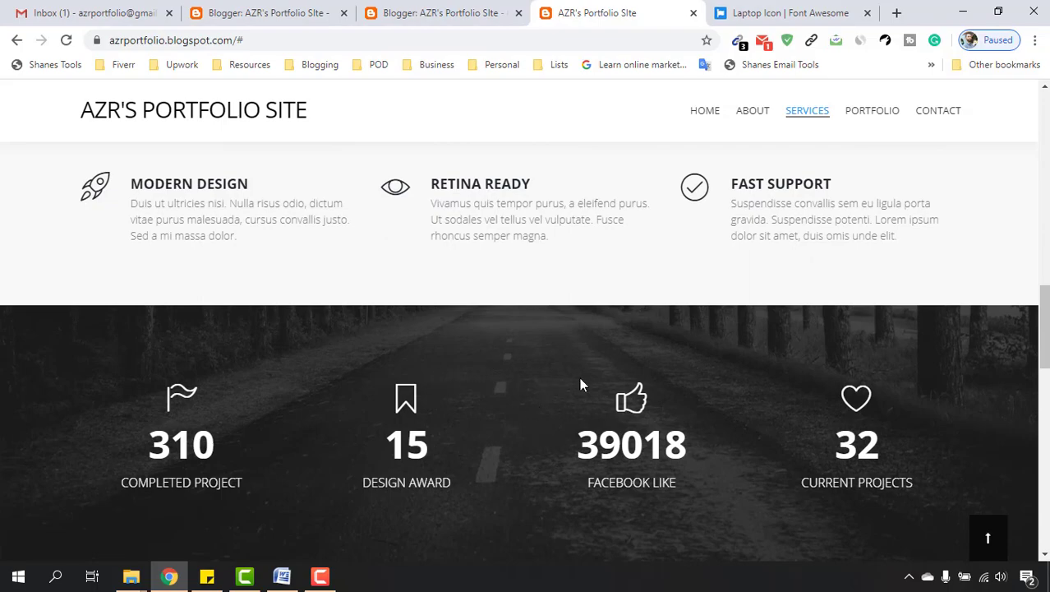